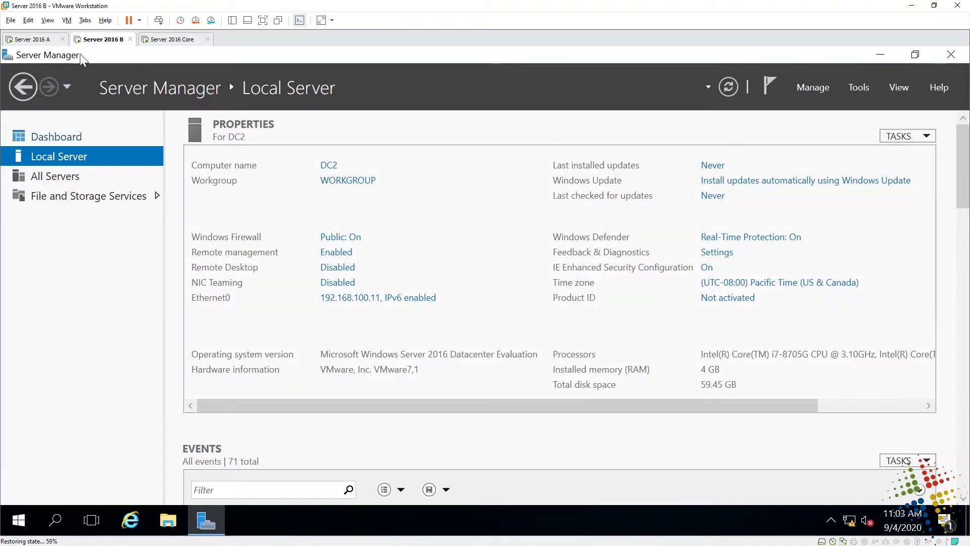
# - Check DC1's domain, then on DC2 start a role-based Add Roles and Features install targeting DC2
pyautogui.click(27, 40)
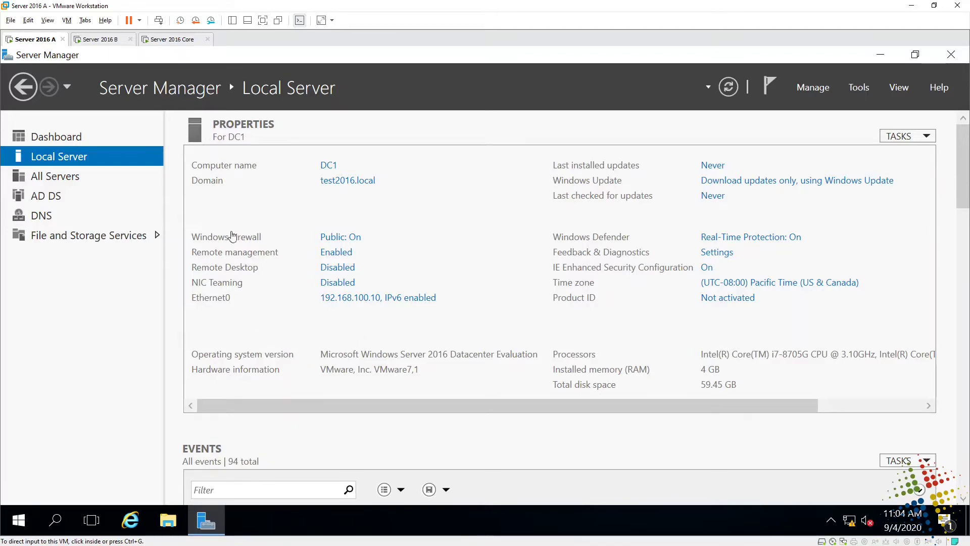
pyautogui.click(89, 40)
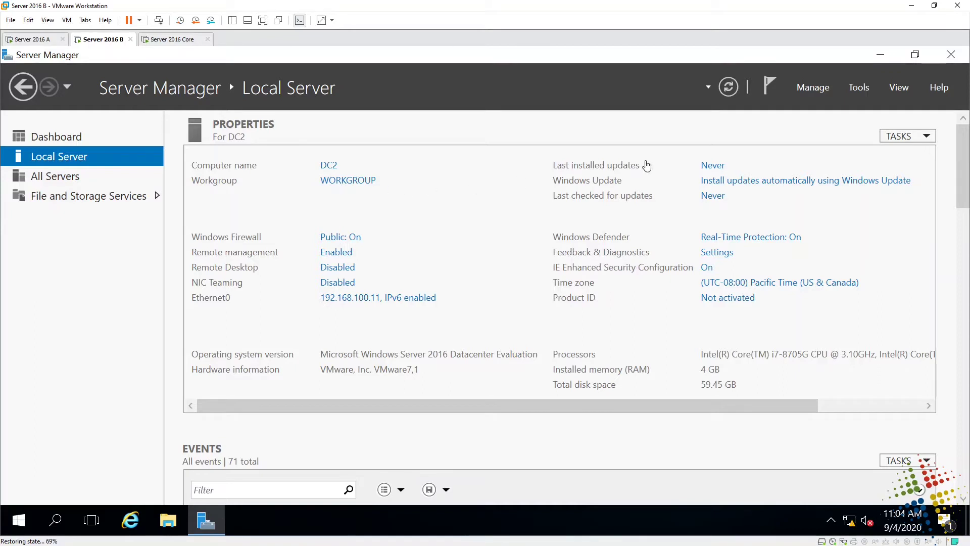
pyautogui.click(811, 87)
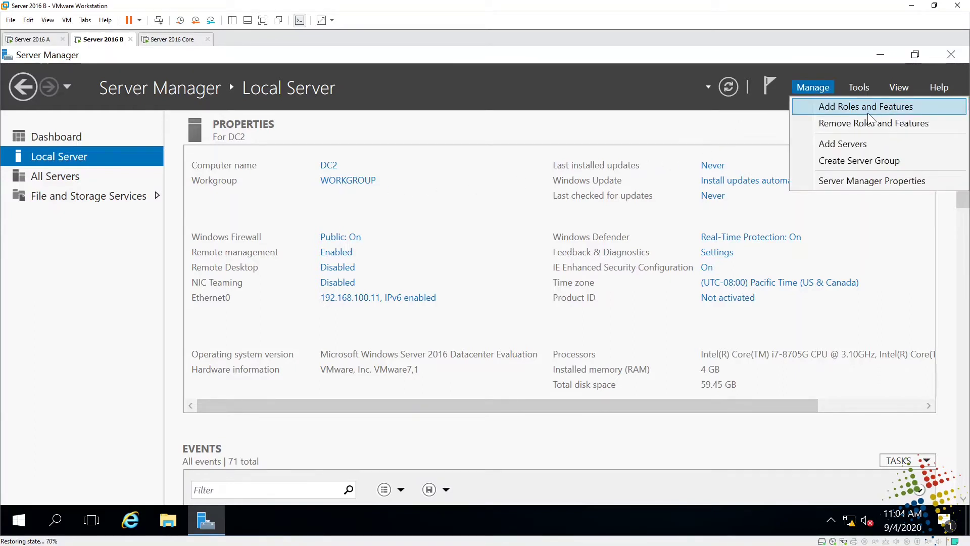
pyautogui.click(865, 107)
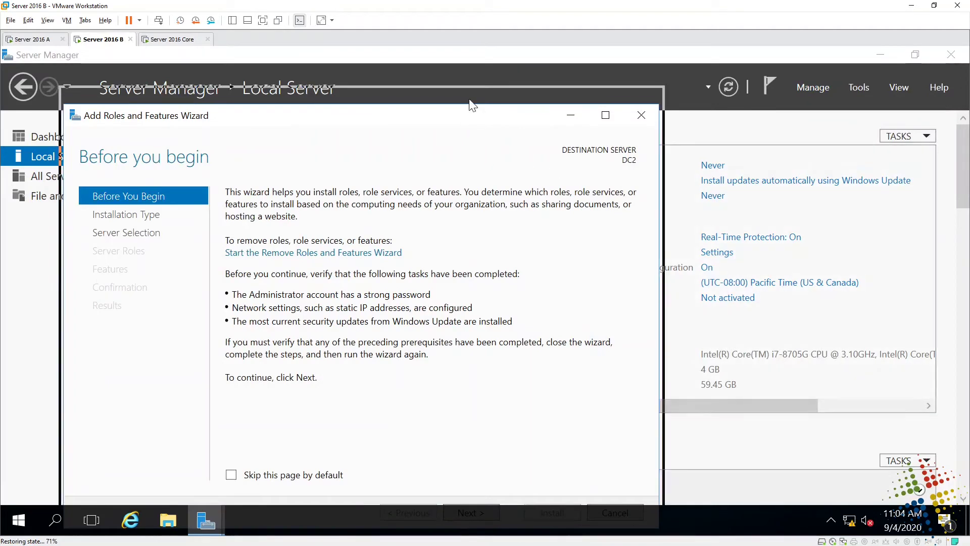
pyautogui.moveTo(467, 121); pyautogui.dragTo(465, 75)
pyautogui.click(462, 459)
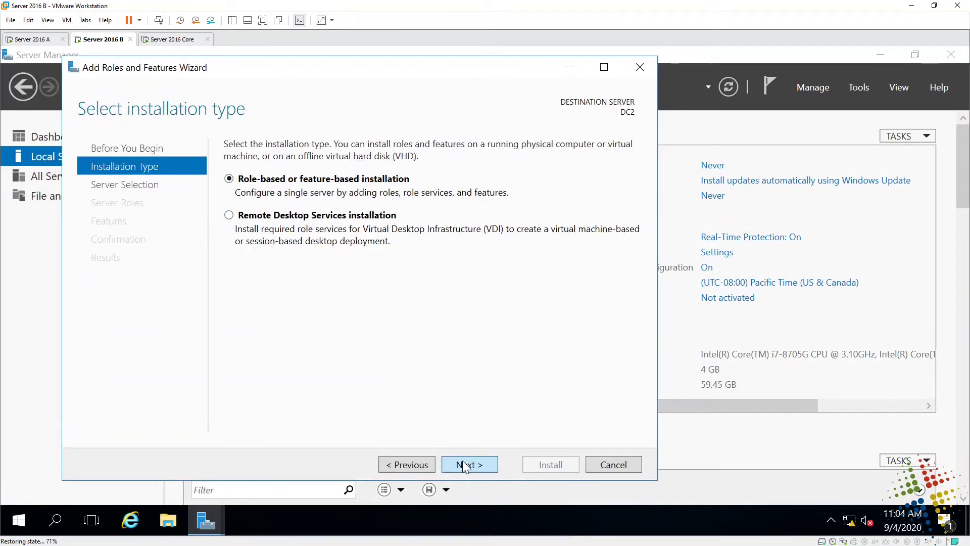
pyautogui.click(463, 460)
pyautogui.click(462, 460)
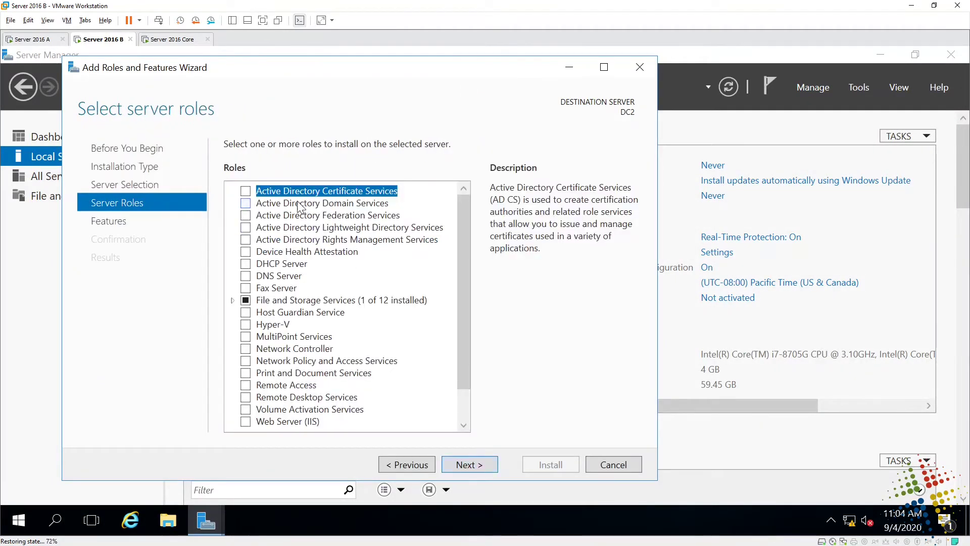
# - Select Active Directory Domain Services with its management features and start the installation
pyautogui.click(247, 205)
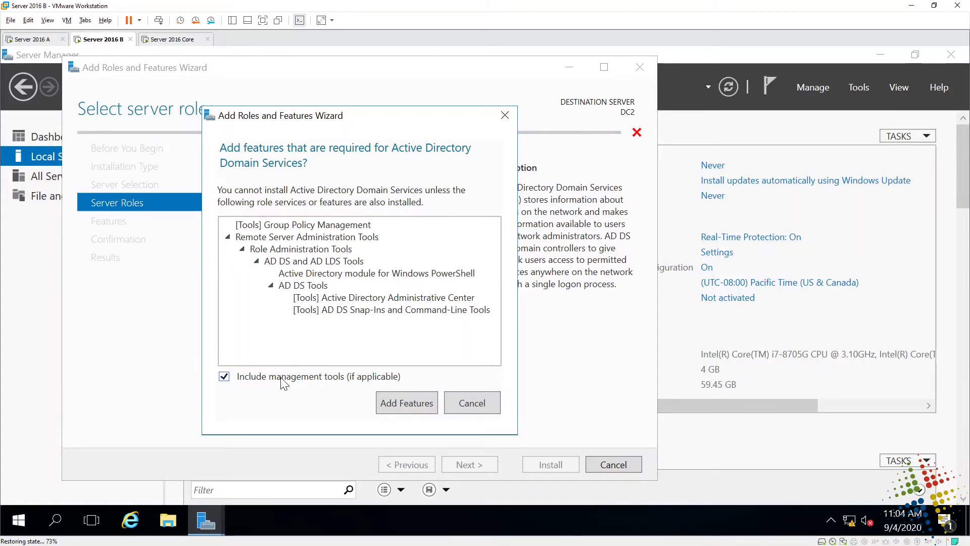
pyautogui.click(386, 403)
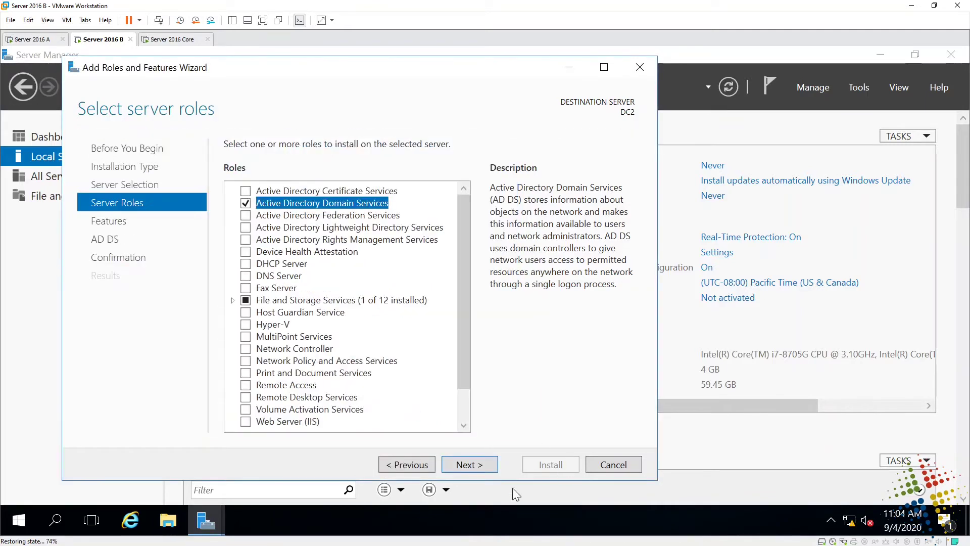
pyautogui.click(484, 466)
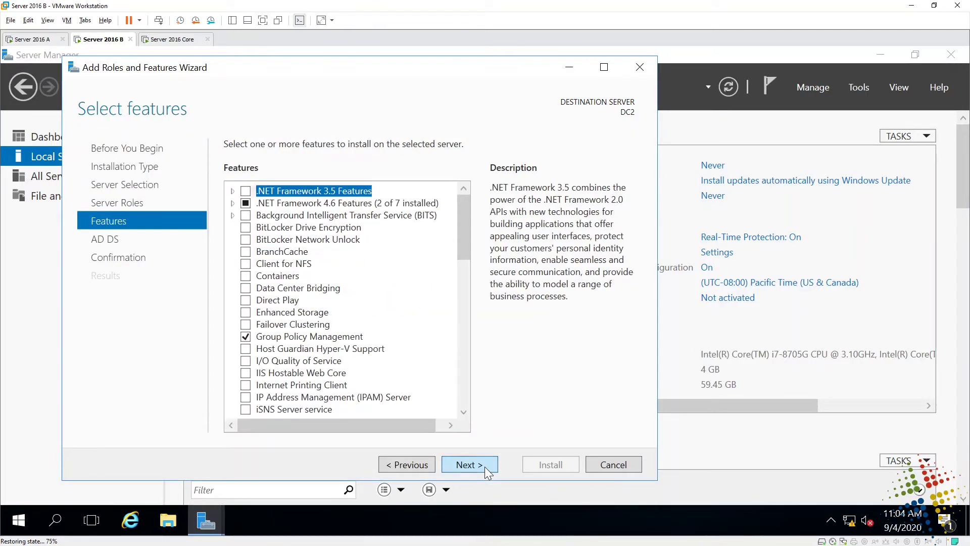
pyautogui.click(484, 466)
pyautogui.click(484, 466)
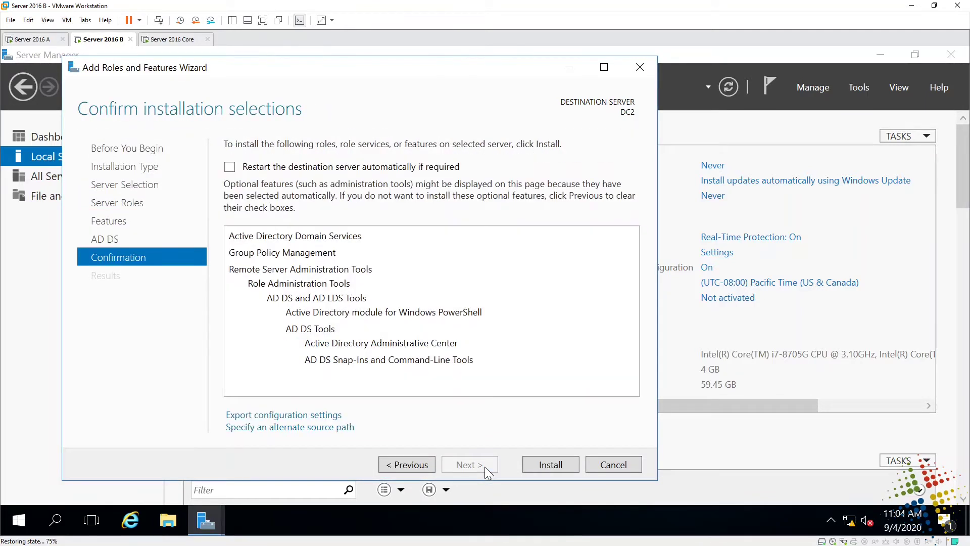
pyautogui.click(529, 466)
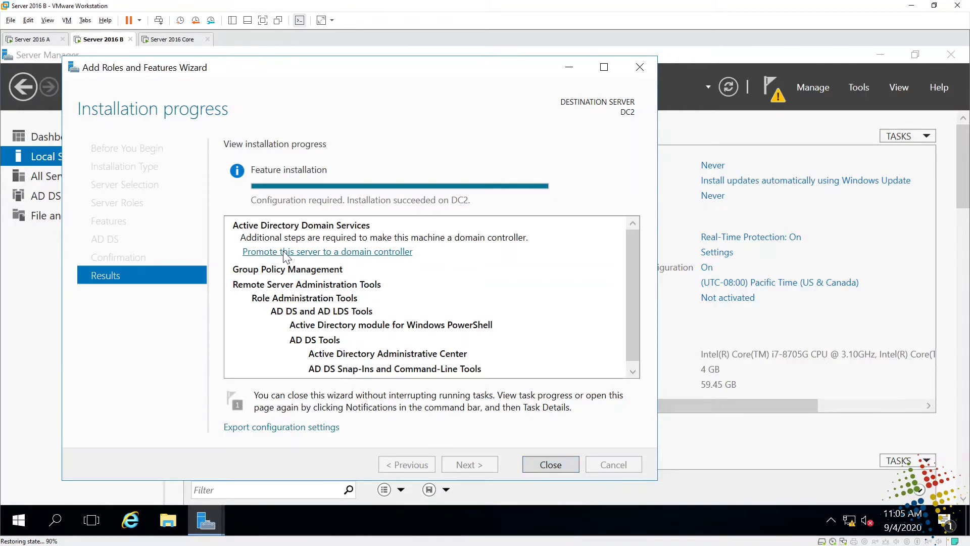
# - Close the finished install wizard and choose 'Promote this server to a domain controller' from Notifications
pyautogui.click(560, 459)
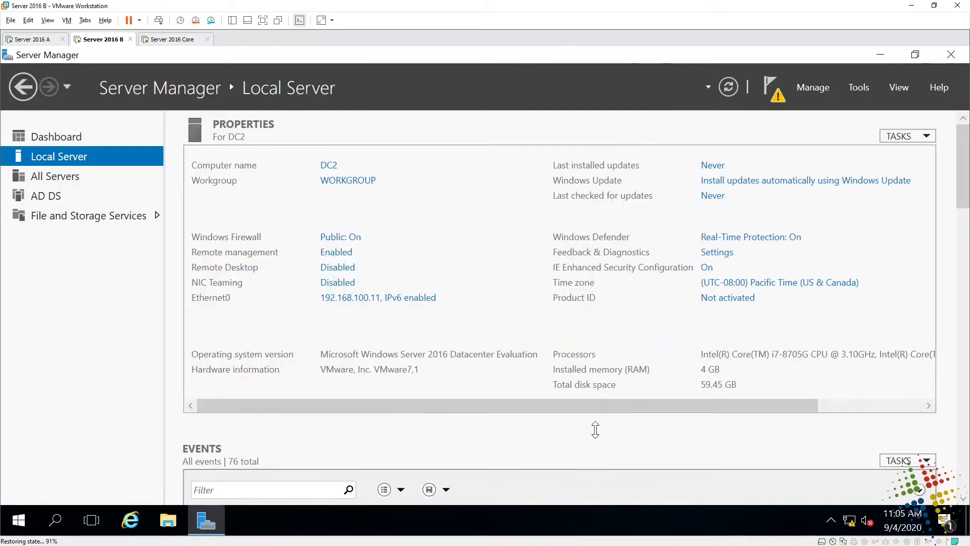
pyautogui.click(772, 85)
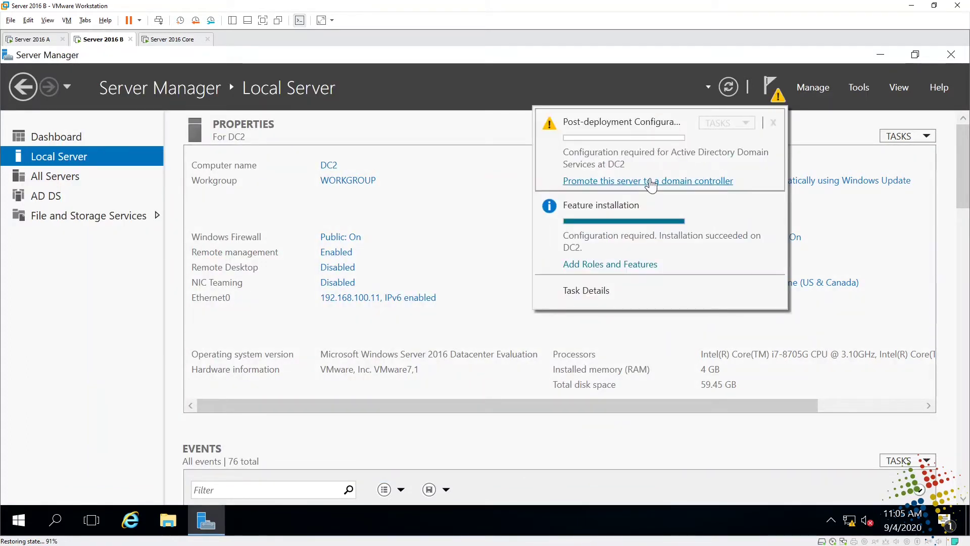
pyautogui.click(653, 181)
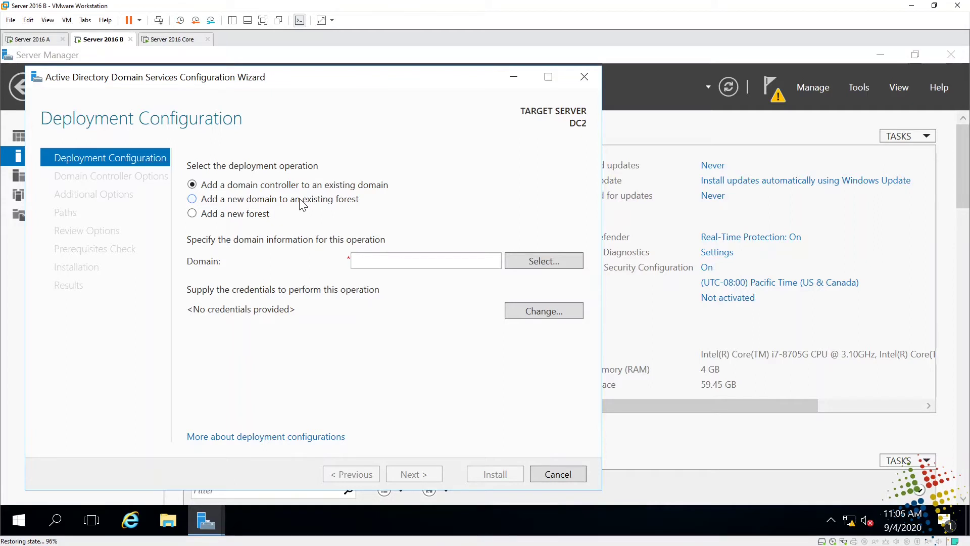
# - Add a Child Domain to the existing forest: parent test2016.local, new domain lab.test2016.local
pyautogui.click(302, 204)
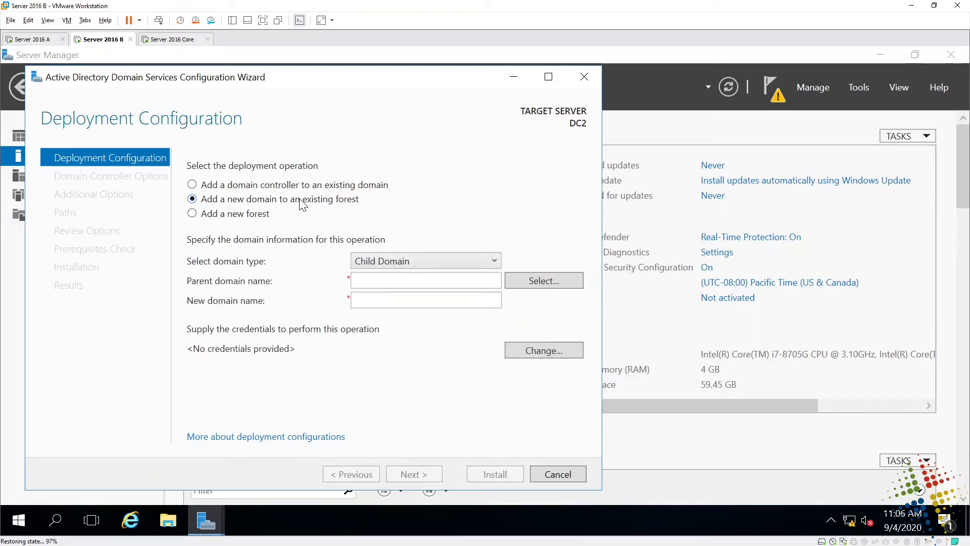
pyautogui.click(436, 263)
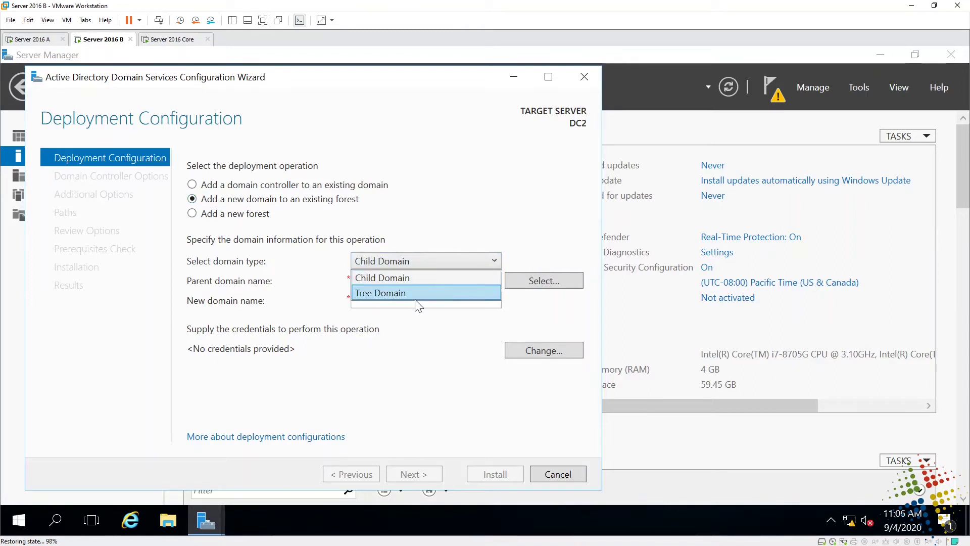
pyautogui.click(440, 244)
pyautogui.click(435, 281)
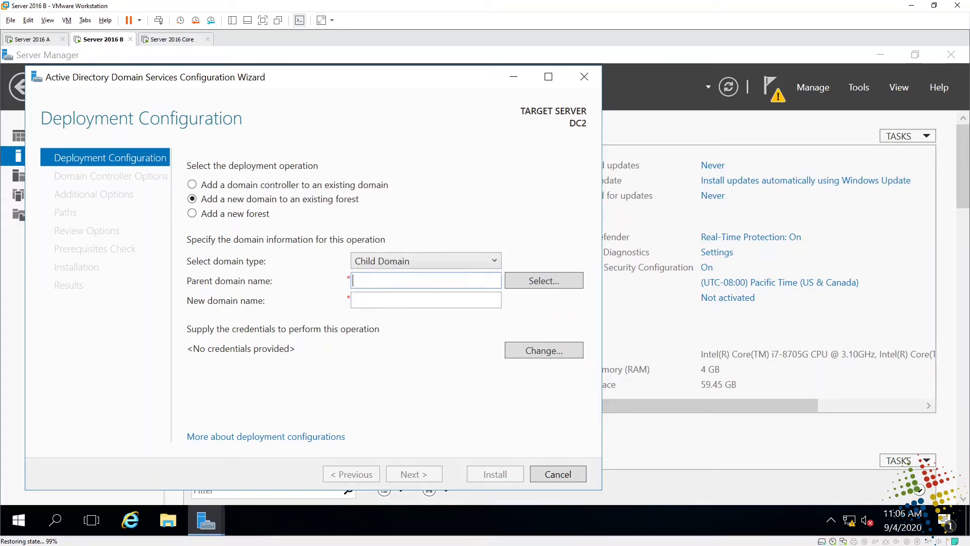
pyautogui.write('test')
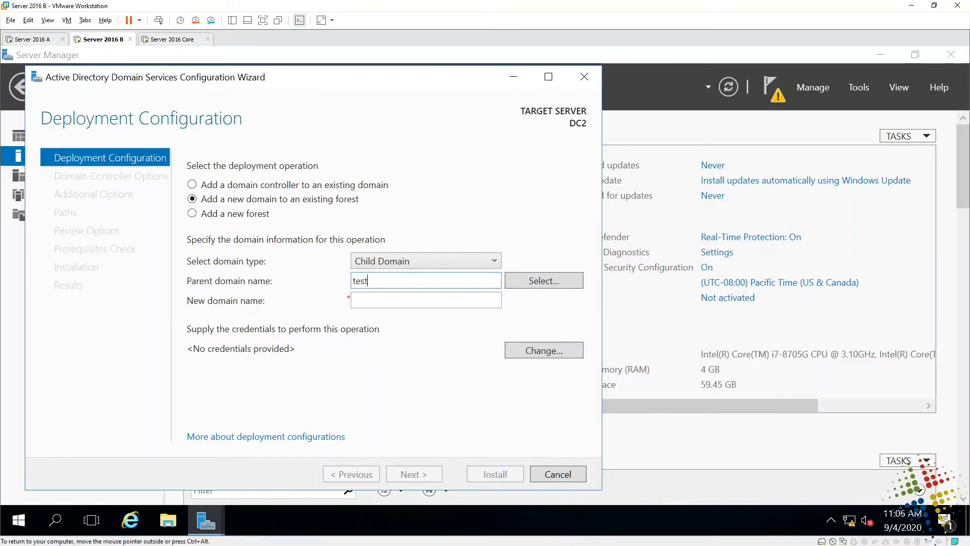
pyautogui.write('2016.local')
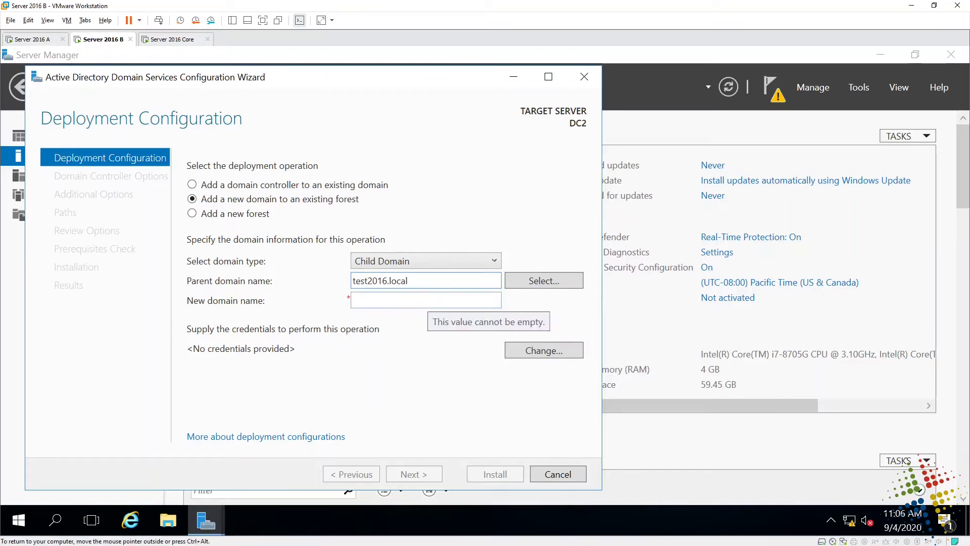
pyautogui.click(427, 301)
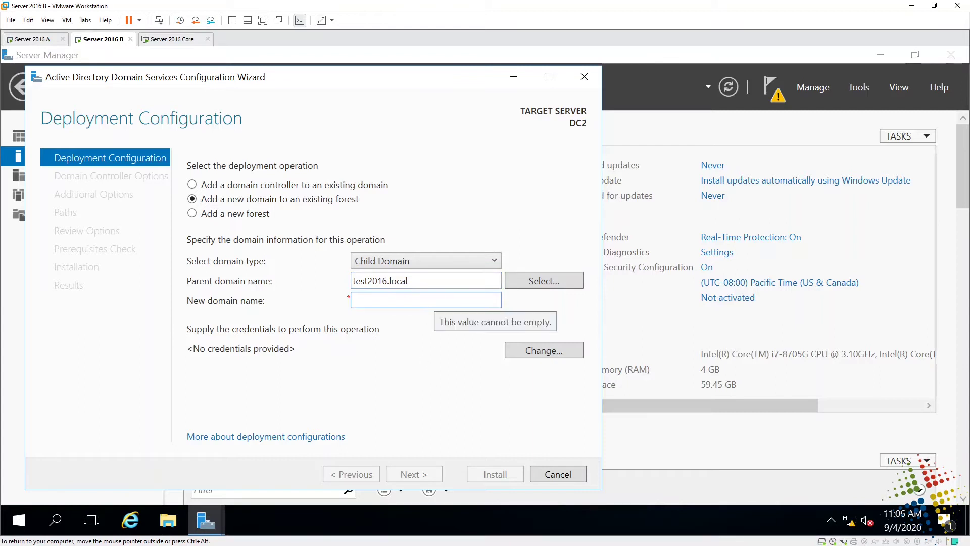
pyautogui.write('lab')
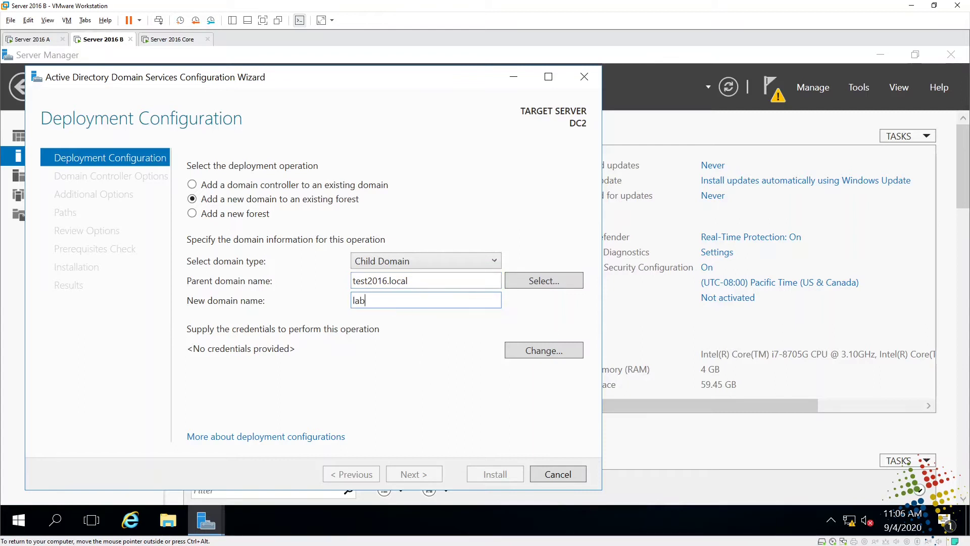
pyautogui.write('.test2016.local')
# - Supply deployment credentials as test2016\adminsitrator with the account password and try to continue
pyautogui.click(514, 350)
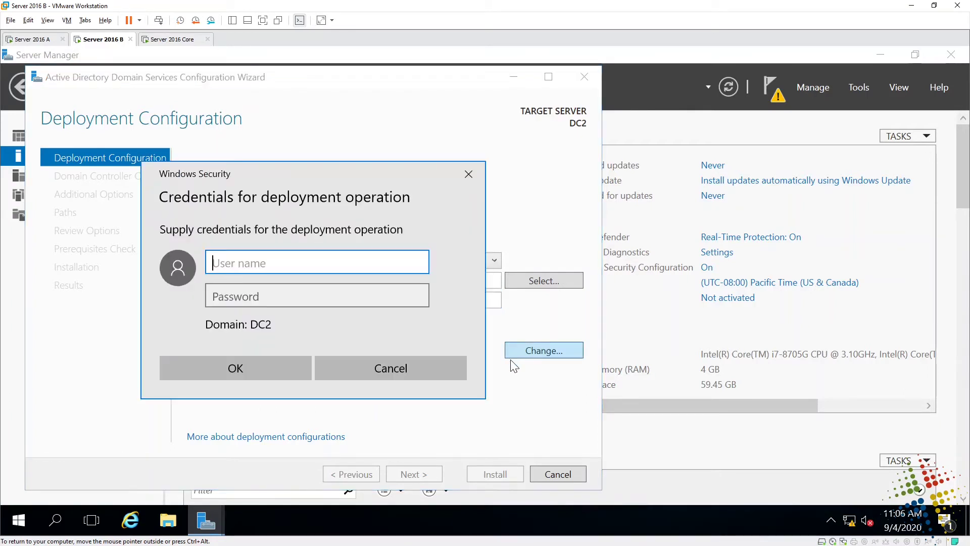
pyautogui.write('test2016\\adminsi')
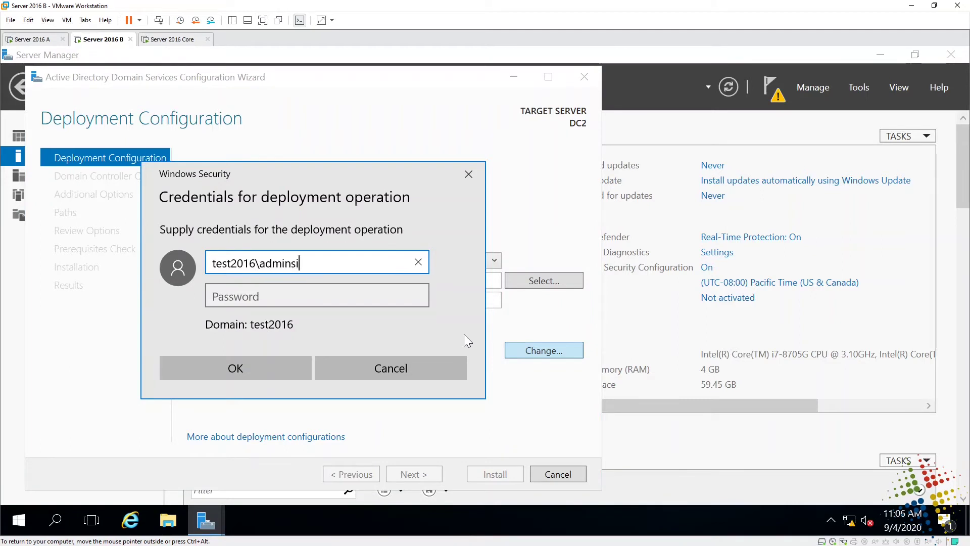
pyautogui.write('trator')
pyautogui.press('Tab')
pyautogui.write('•••••••')
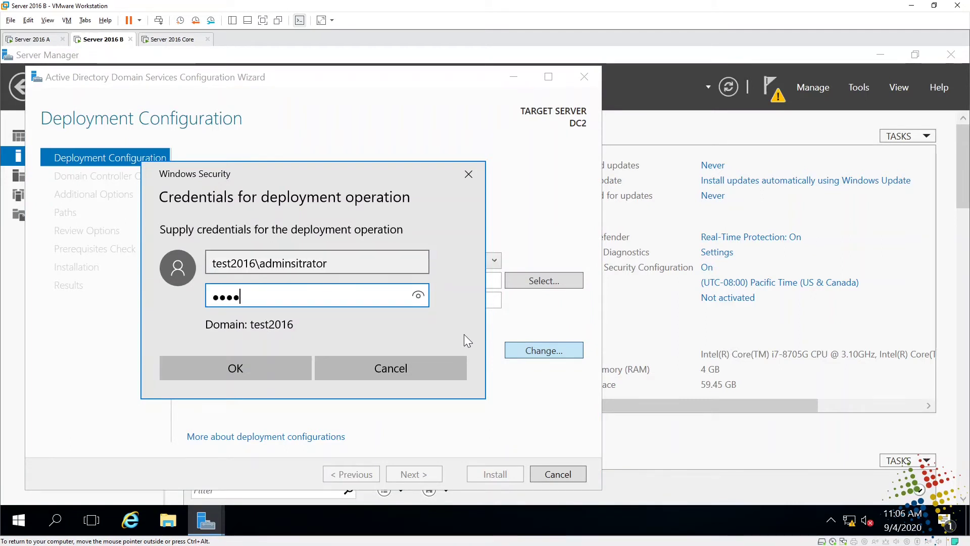
pyautogui.write('•••')
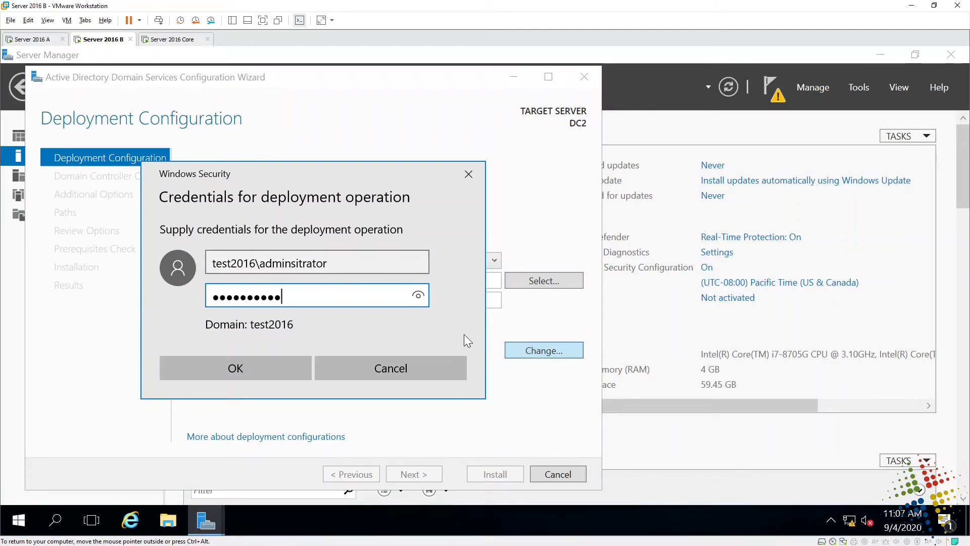
pyautogui.press('Return')
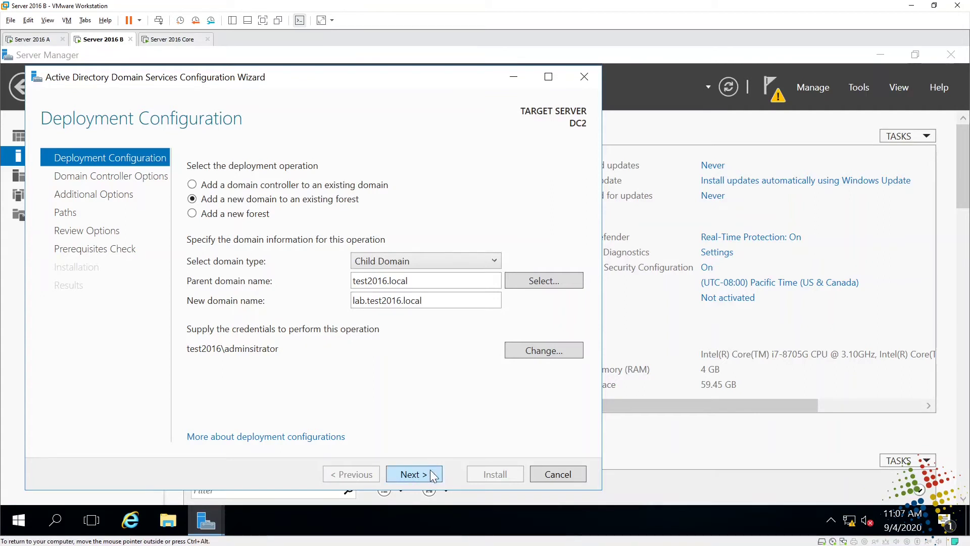
pyautogui.click(431, 470)
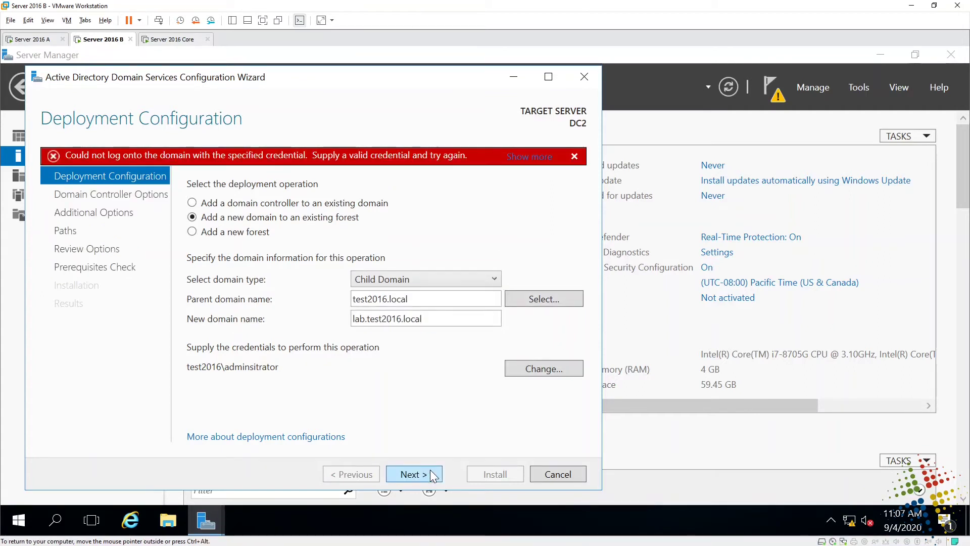
# - Re-enter the credentials correctly as test2016\administrator with the password and retry validation
pyautogui.click(545, 372)
pyautogui.write('t')
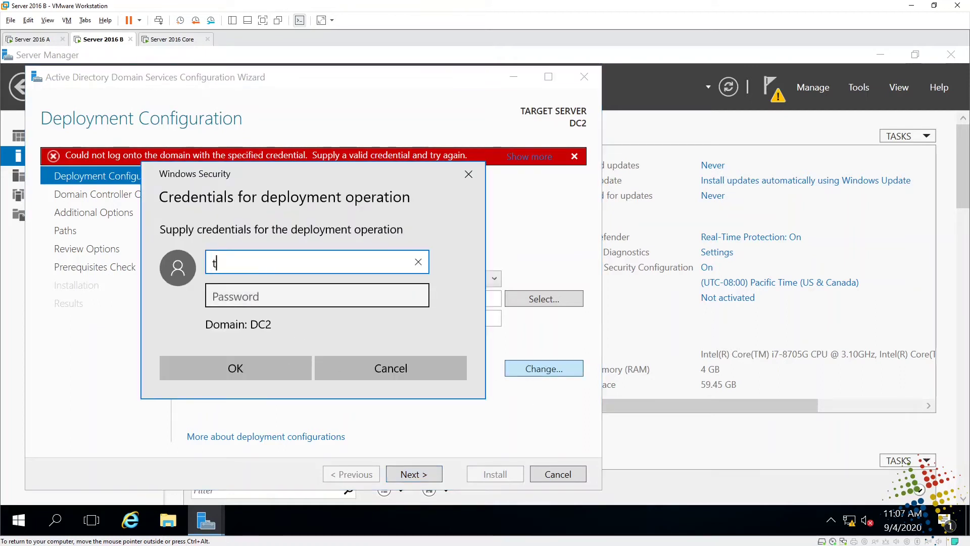
pyautogui.write('est2016\\ad')
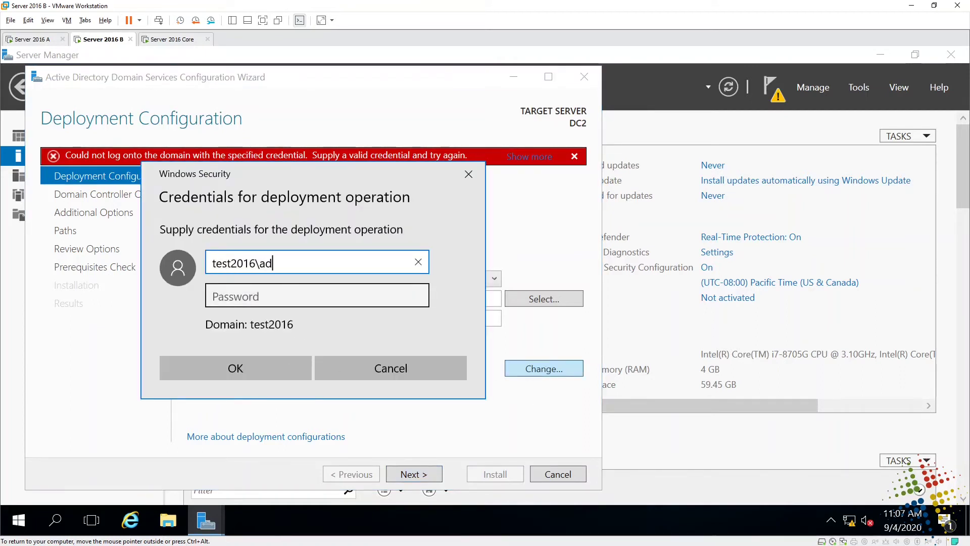
pyautogui.write('ministrator')
pyautogui.press('Tab')
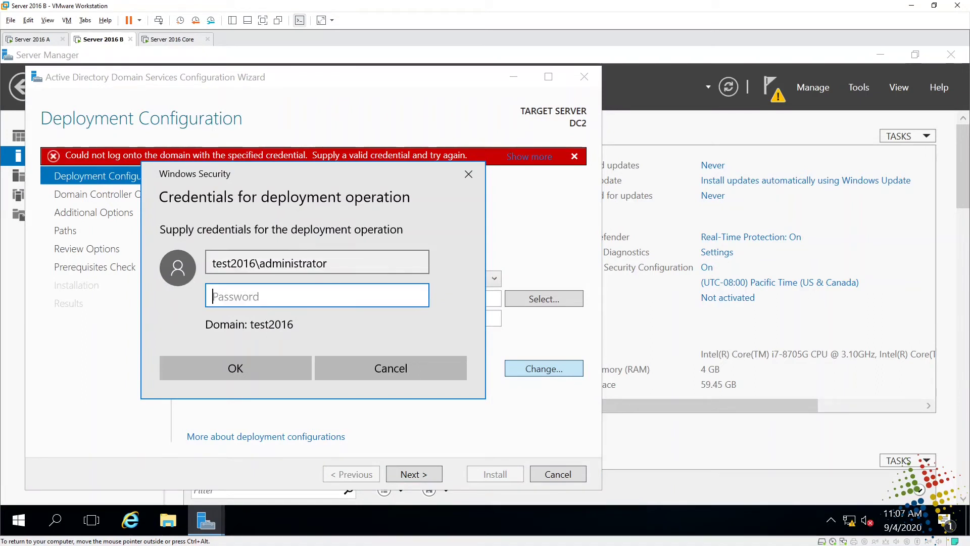
pyautogui.write('*********')
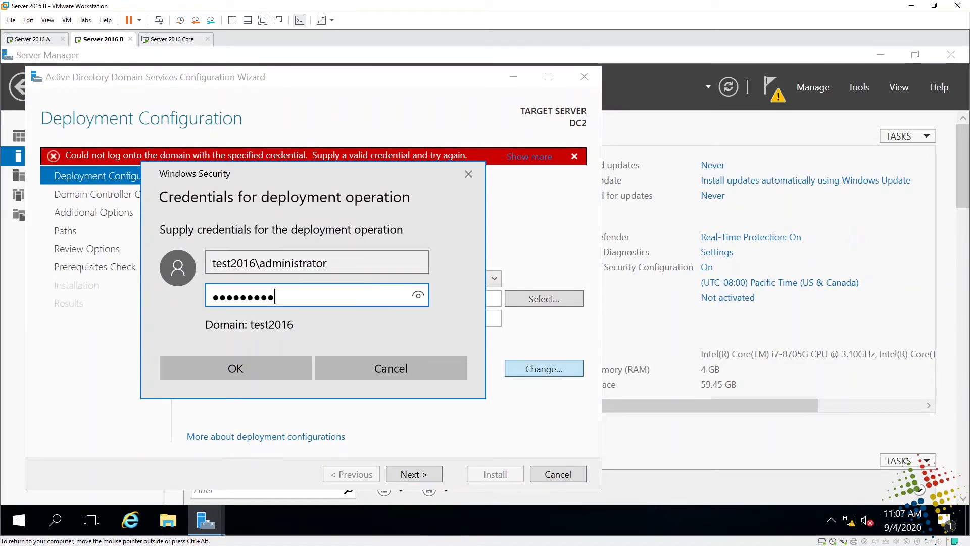
pyautogui.press('Return')
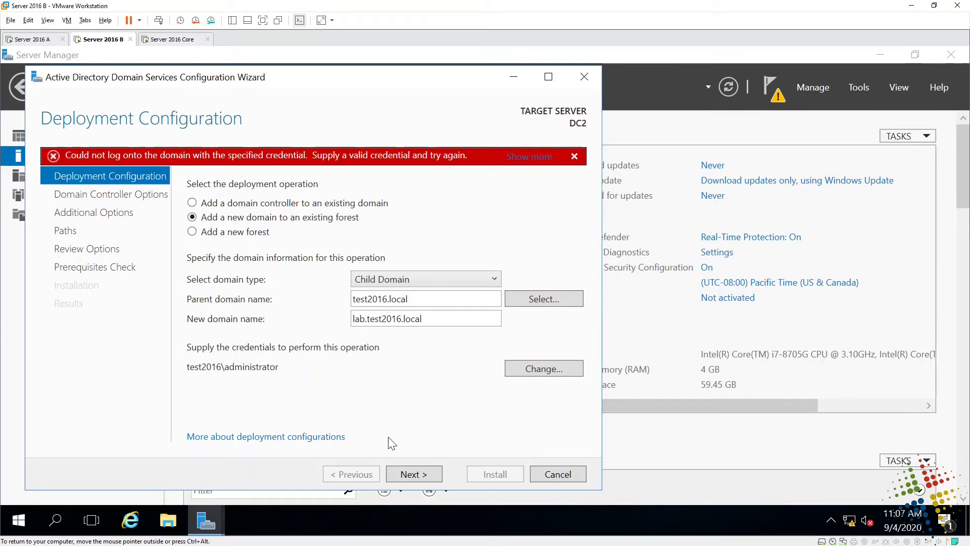
pyautogui.click(417, 473)
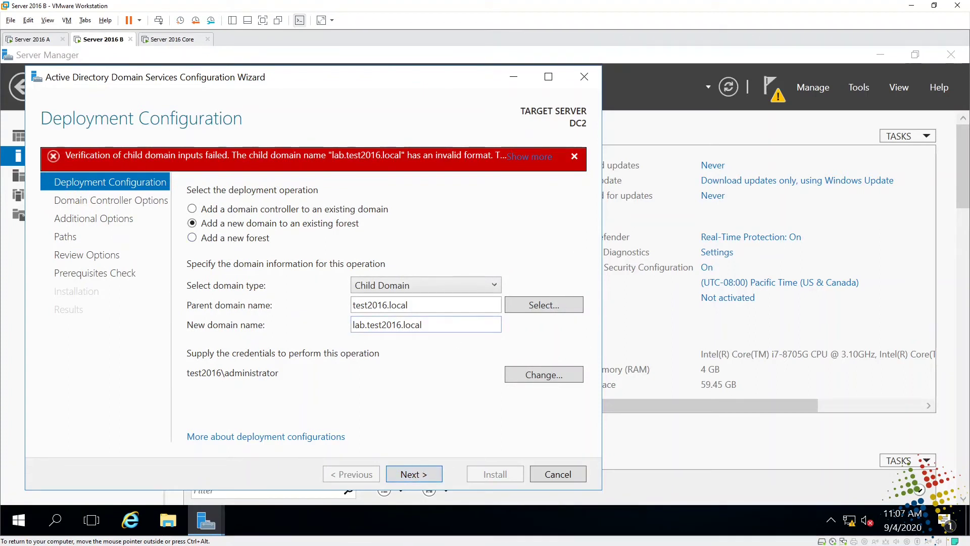
# - Replace the new domain name with 'lab' and continue to Domain Controller Options
pyautogui.moveTo(424, 325); pyautogui.dragTo(352, 325)
pyautogui.write('lab')
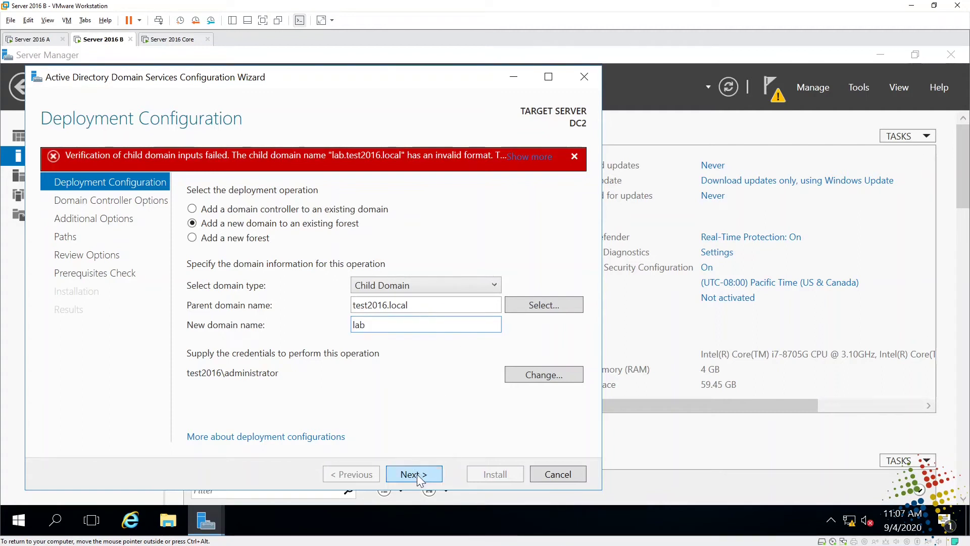
pyautogui.click(416, 474)
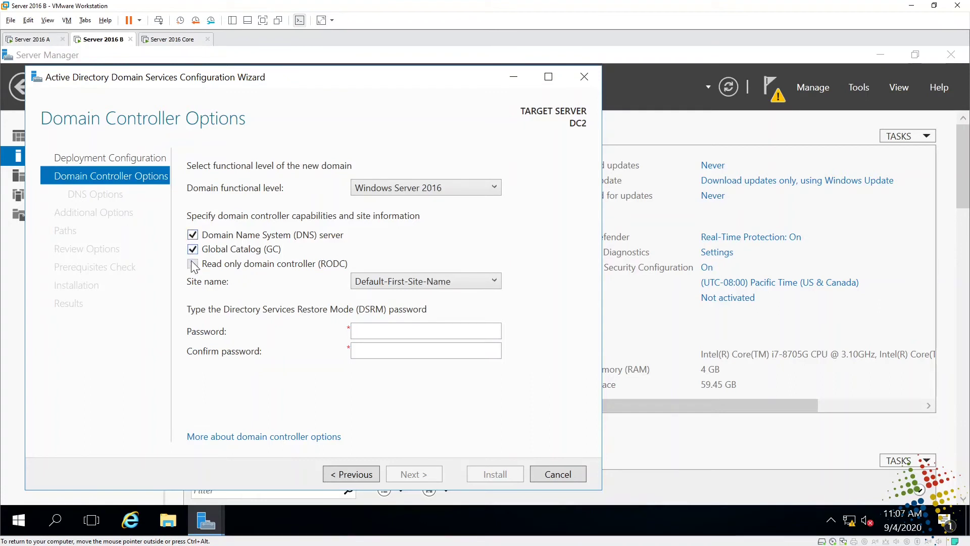
# - Enter and confirm the DSRM password, then continue past DNS Options keeping DNS delegation
pyautogui.click(389, 331)
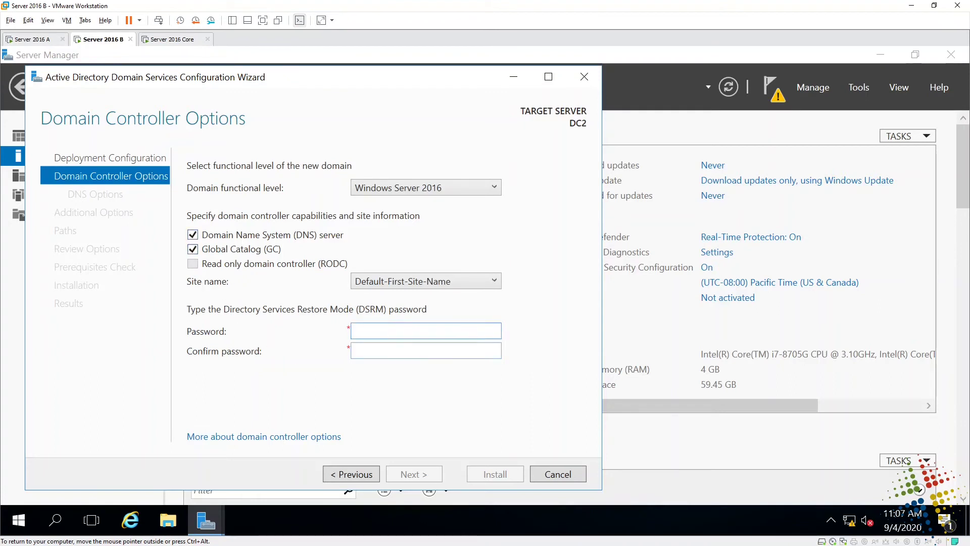
pyautogui.write('d01')
pyautogui.press('Tab')
pyautogui.write('Passw0r')
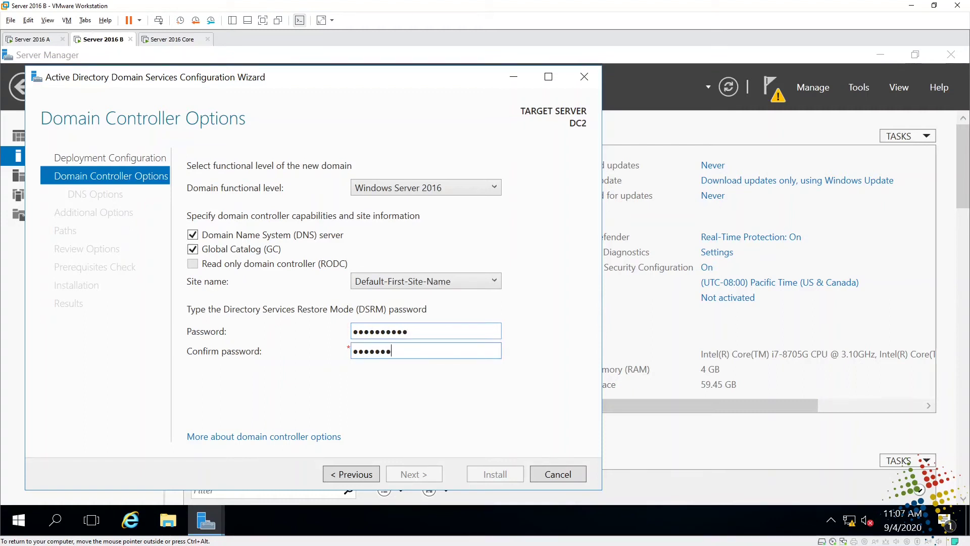
pyautogui.write('d01')
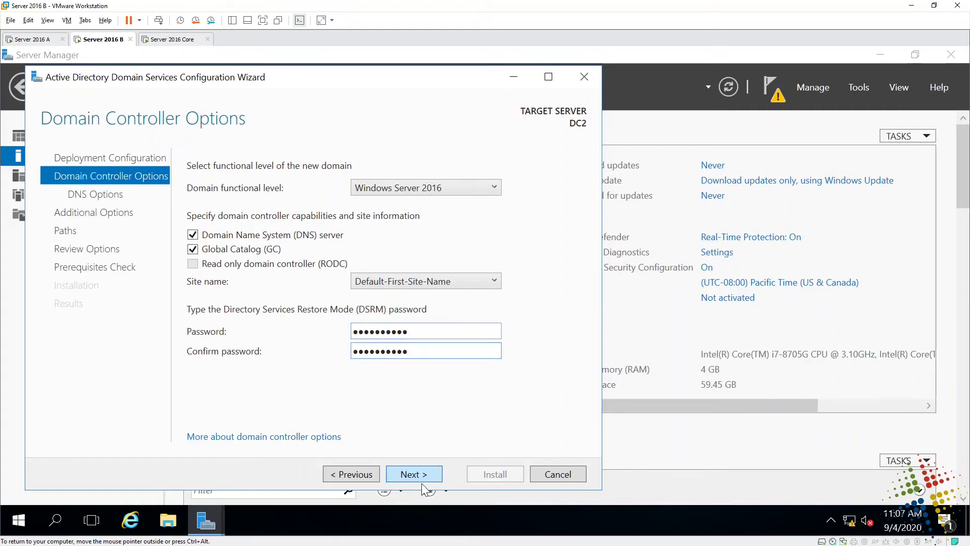
pyautogui.click(426, 475)
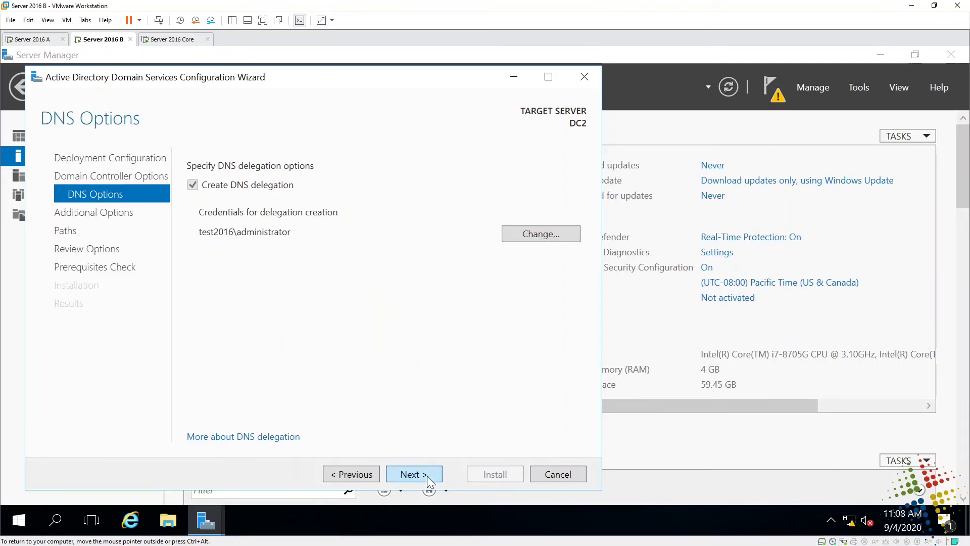
pyautogui.click(427, 475)
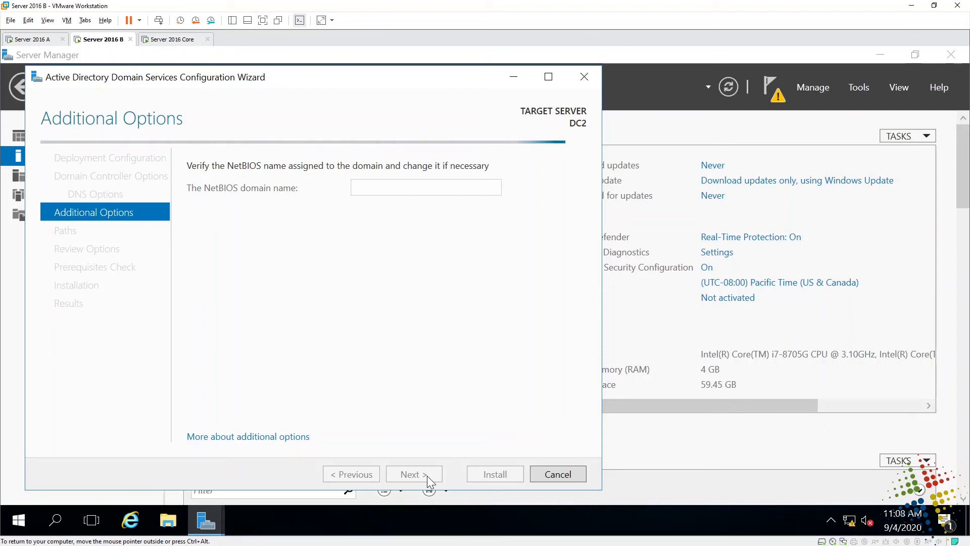
# - Accept the NetBIOS name, default database/log/SYSVOL paths and review to run prerequisite checks
pyautogui.click(429, 472)
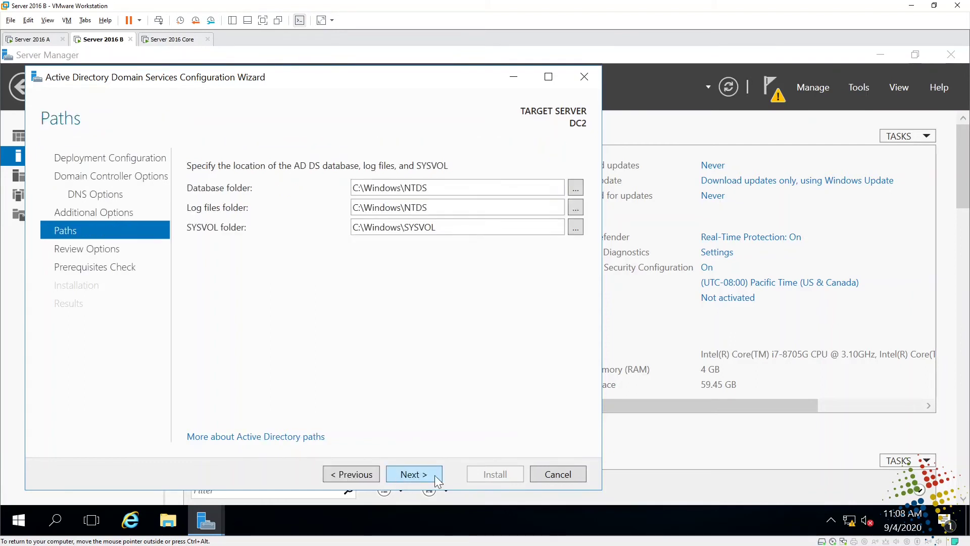
pyautogui.click(435, 474)
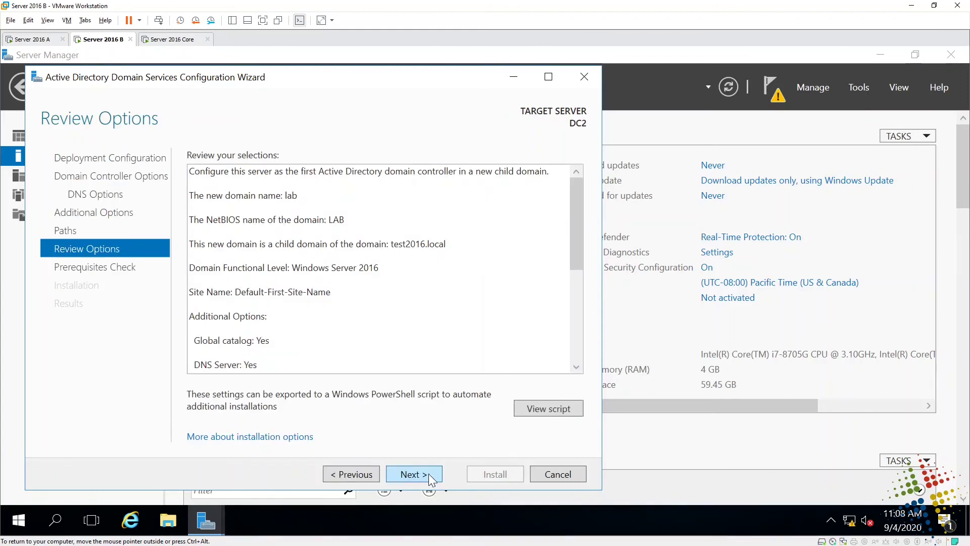
pyautogui.click(429, 472)
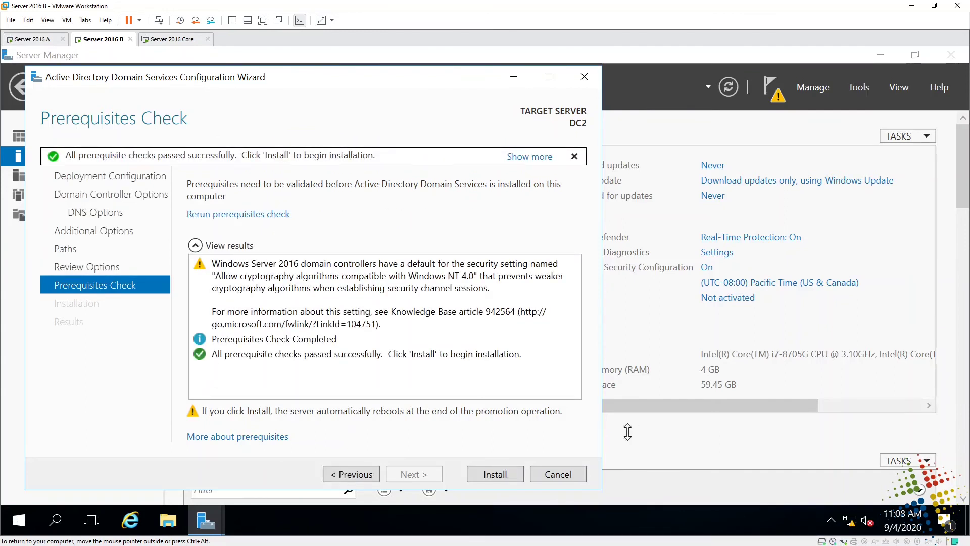
# - Install the domain controller promotion and let DC2 reboot
pyautogui.click(503, 471)
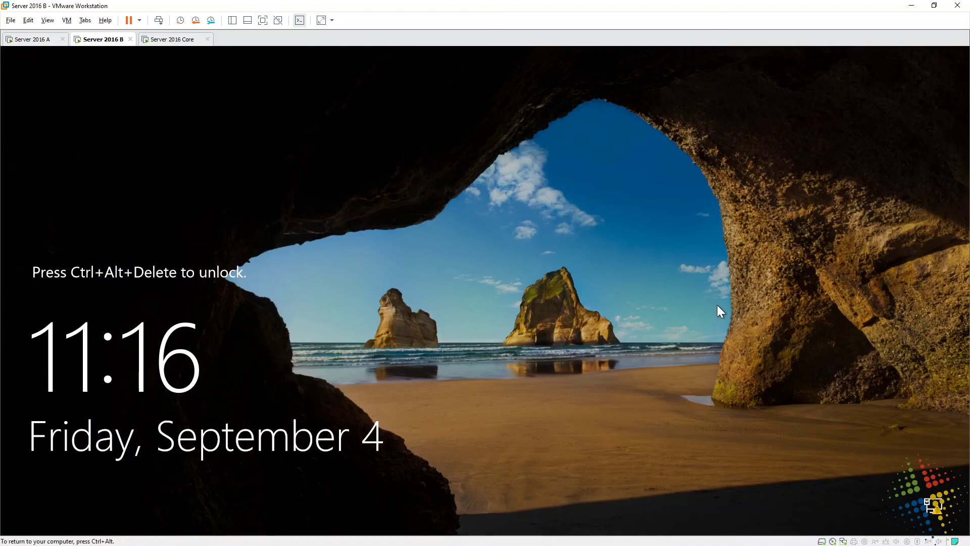
# - Sign in to DC2 via Other user as test2016\administrator with the account password
pyautogui.press('ctrl+alt+Insert')
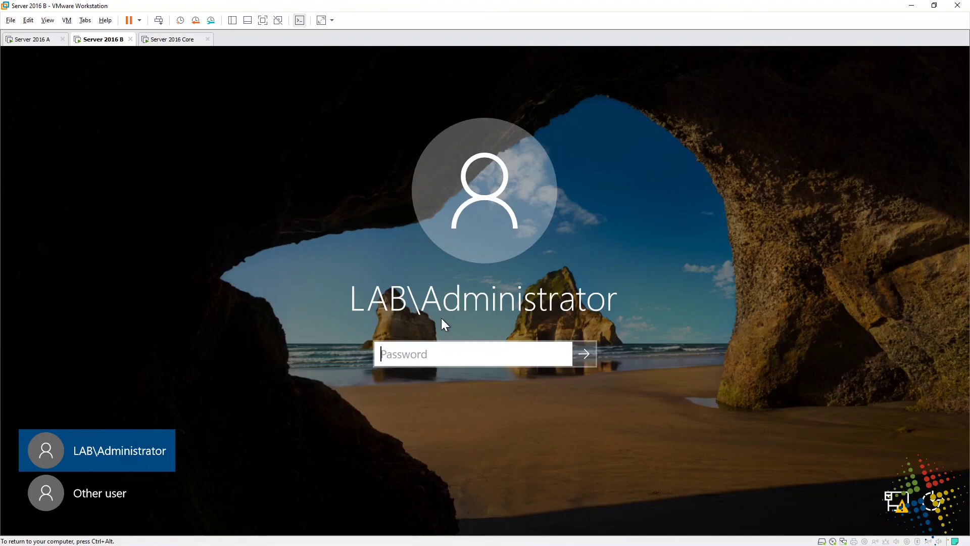
pyautogui.click(108, 493)
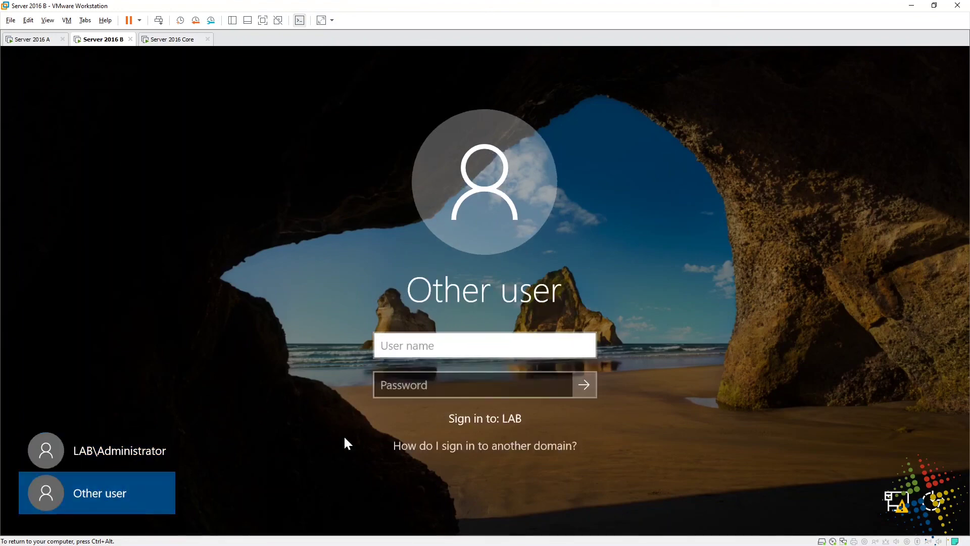
pyautogui.write('test2016\\admin')
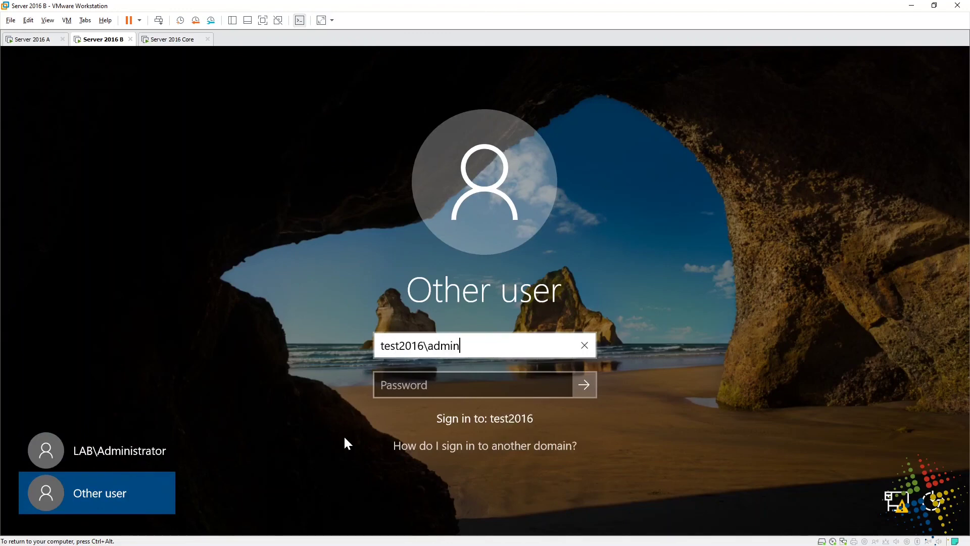
pyautogui.write('istrator')
pyautogui.press('Tab')
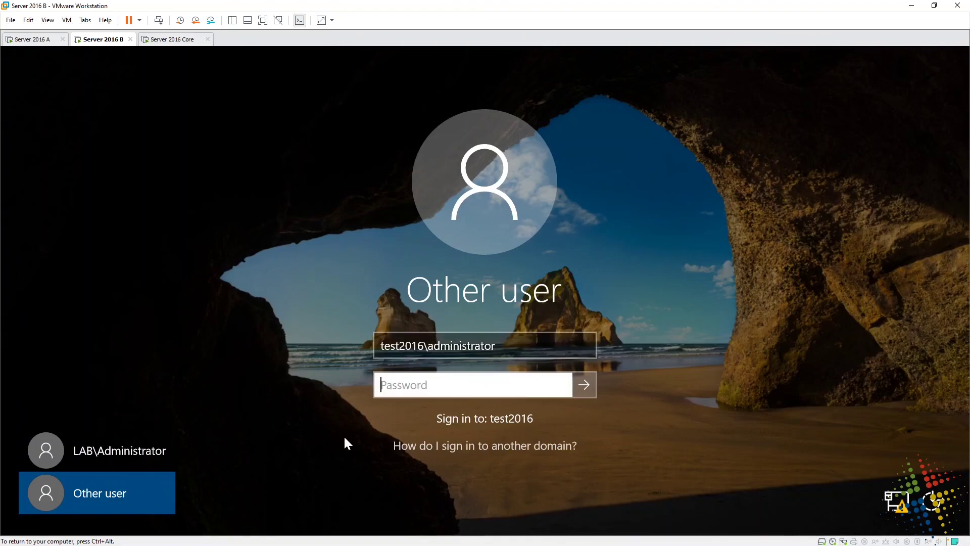
pyautogui.write('Password123')
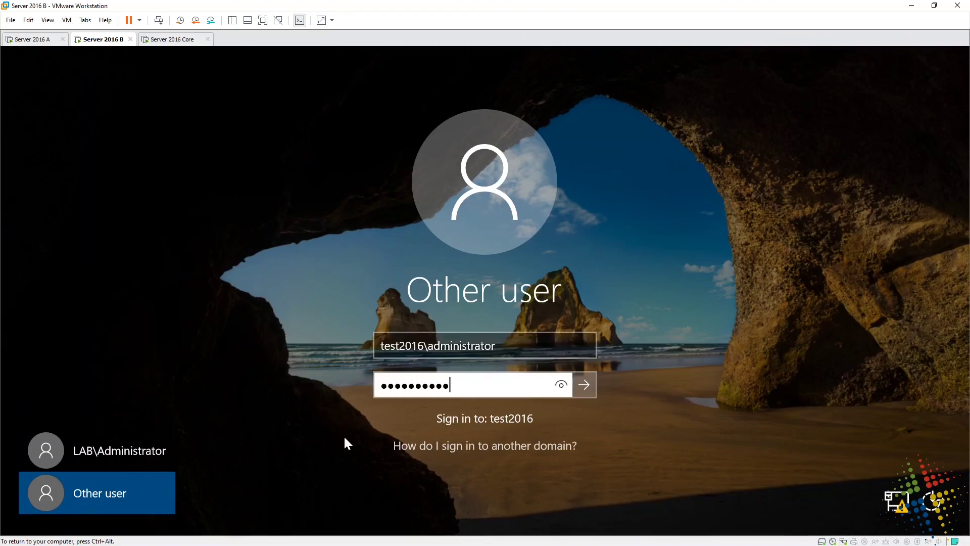
pyautogui.press('Return')
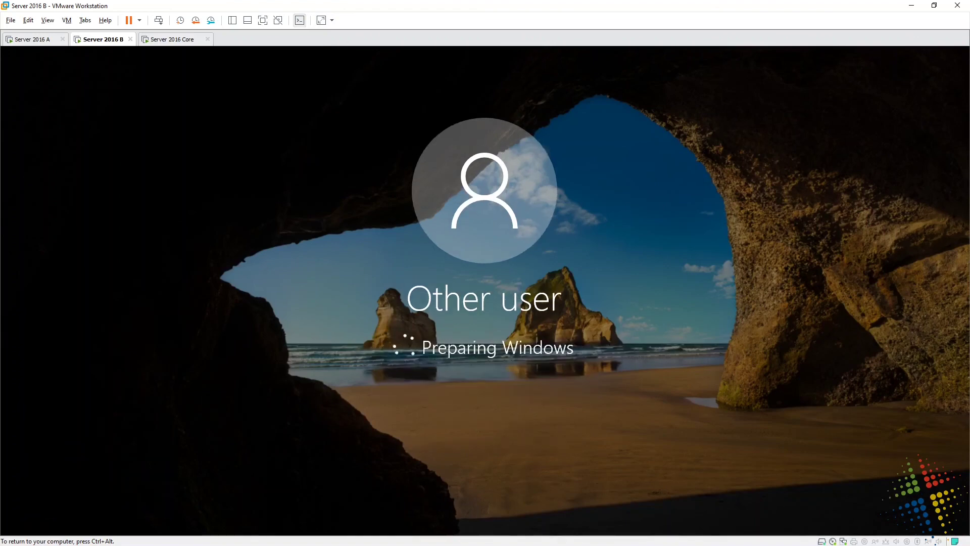